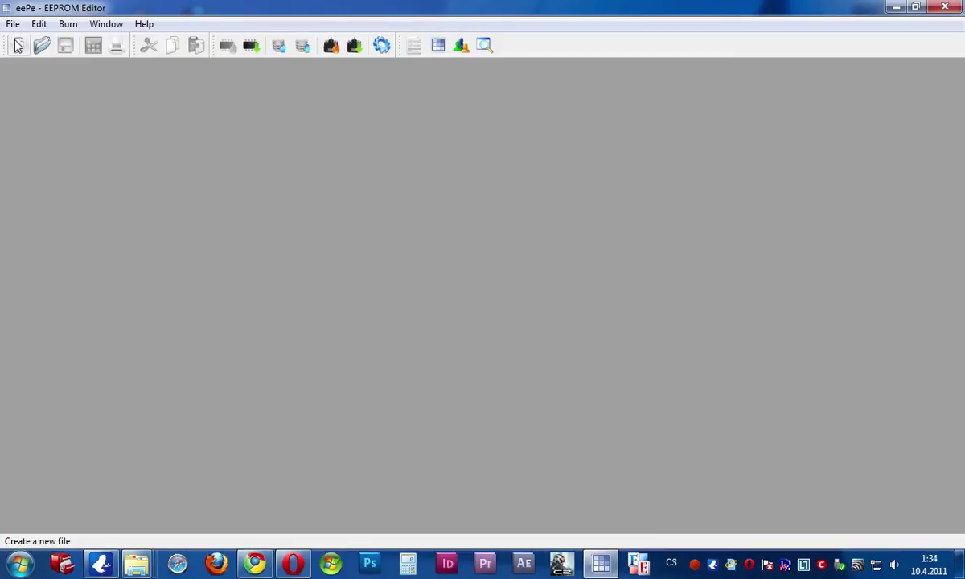
Step: Position the empty document1.eepe window near the centre of the workspace
left_click_drag(125, 74, 492, 126)
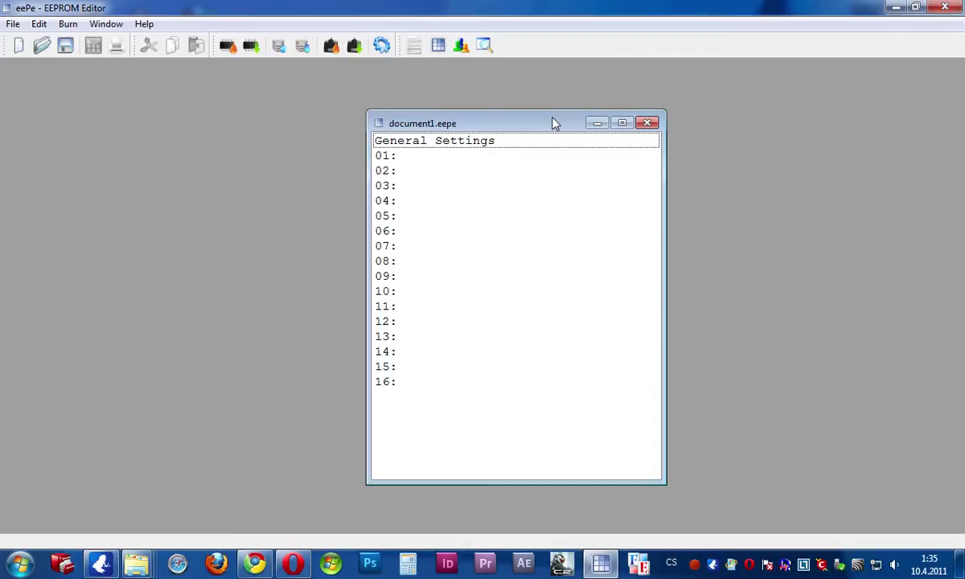
mouse_move(554, 123)
left_mouse_down()
mouse_move(575, 120)
mouse_move(552, 143)
mouse_move(543, 132)
left_mouse_up()
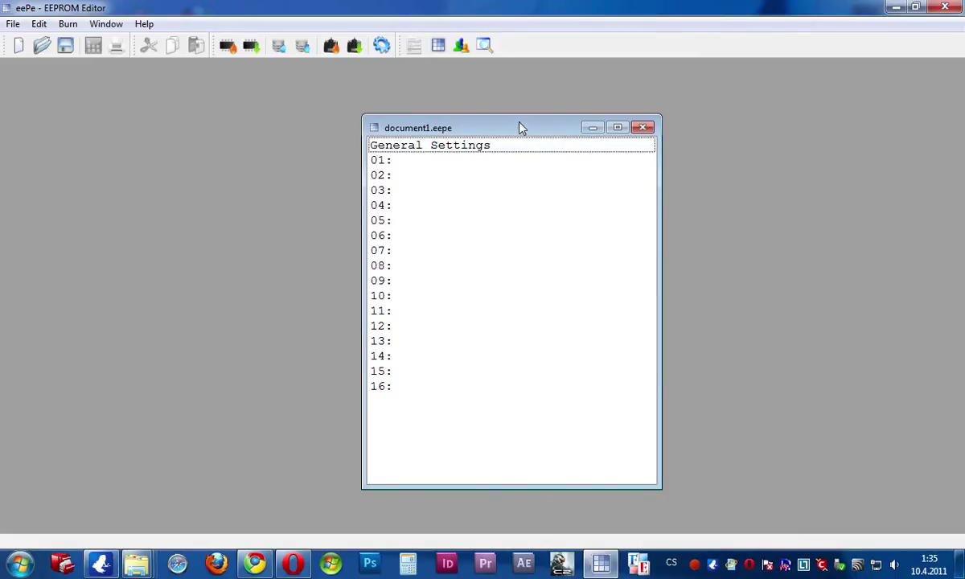
left_click_drag(518, 127, 524, 110)
double_click(524, 124)
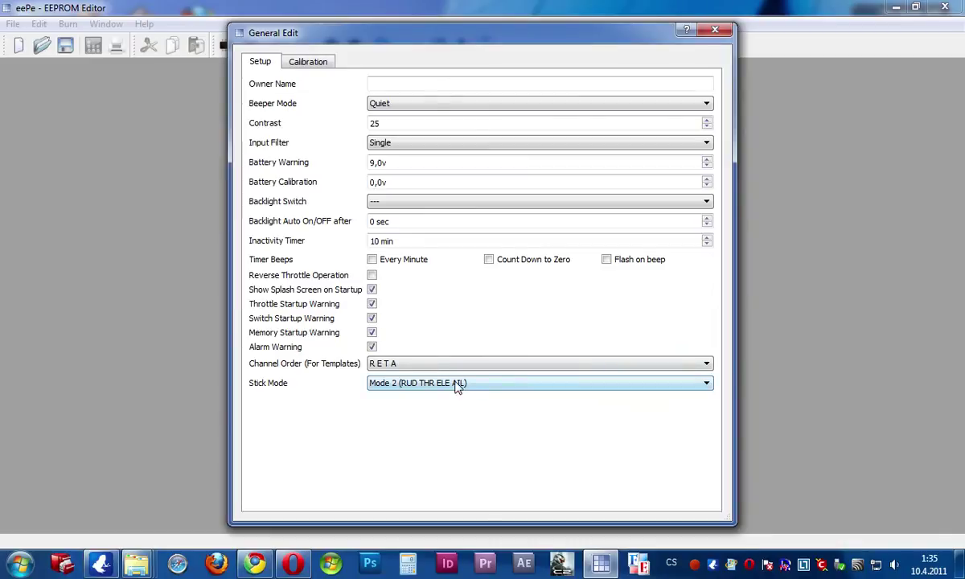
left_click(308, 62)
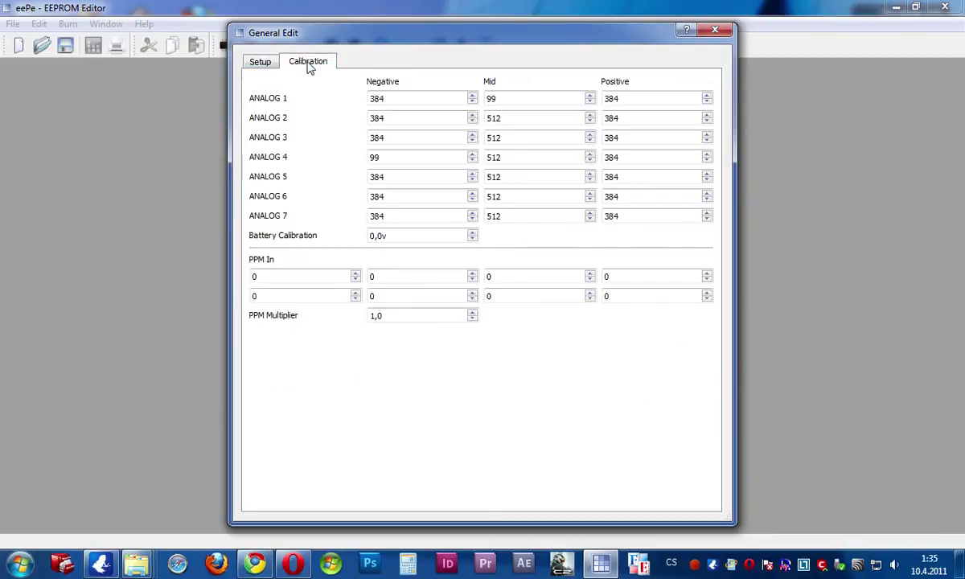
left_click(262, 64)
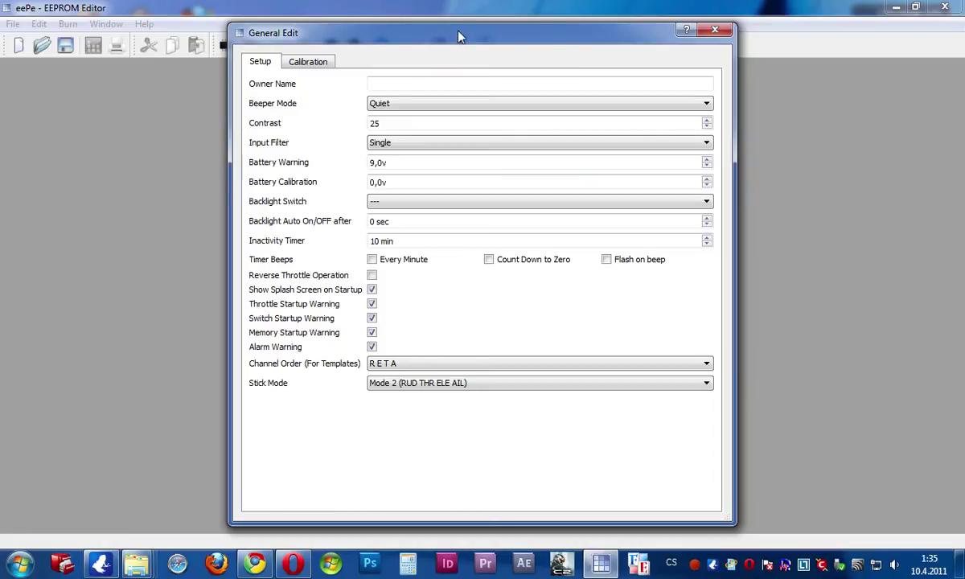
left_click(725, 32)
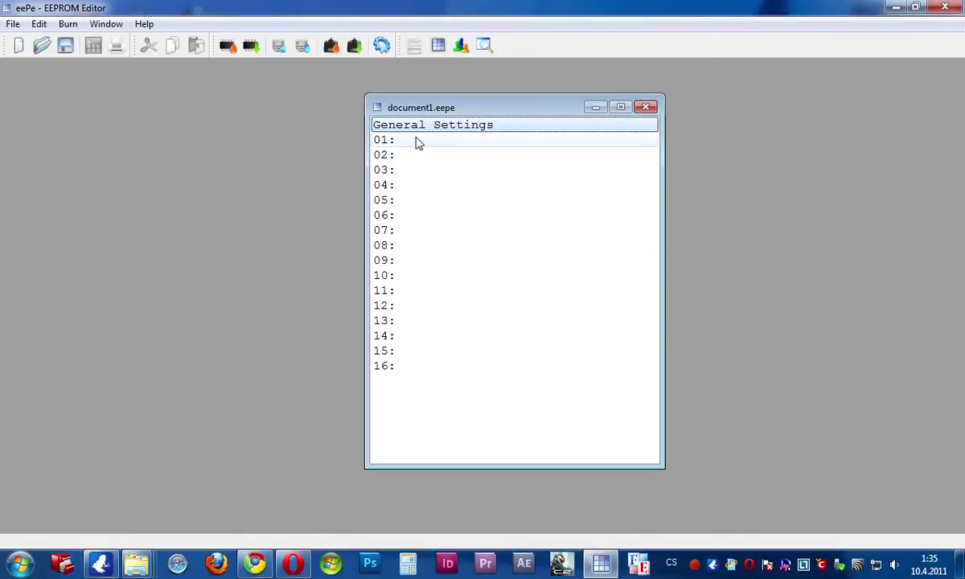
left_click(435, 143)
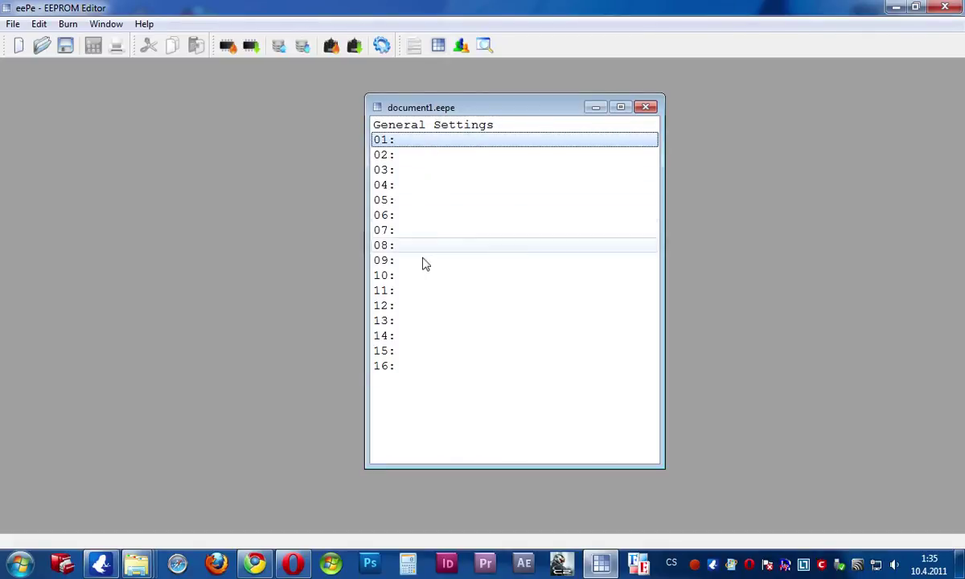
left_click(427, 372, "shift")
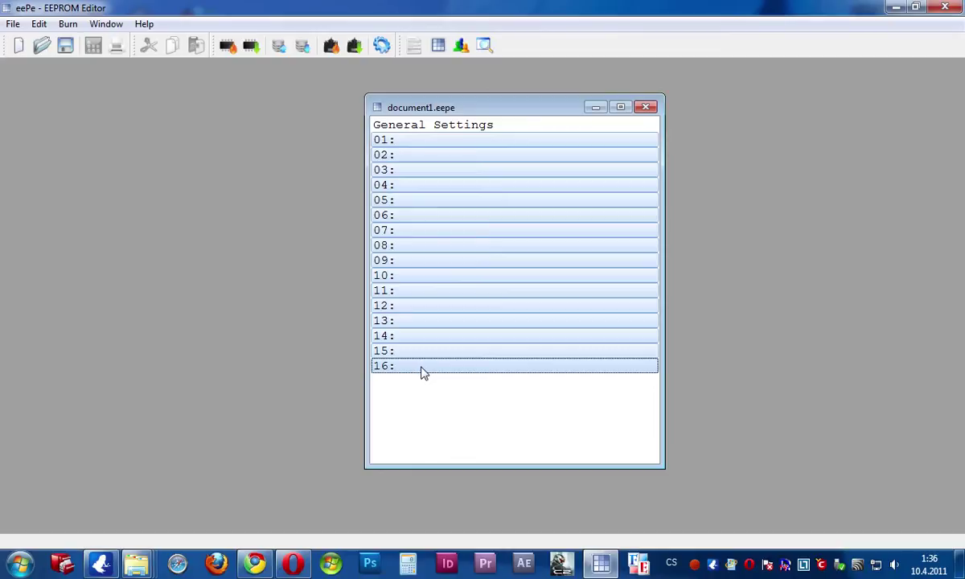
left_click(419, 398)
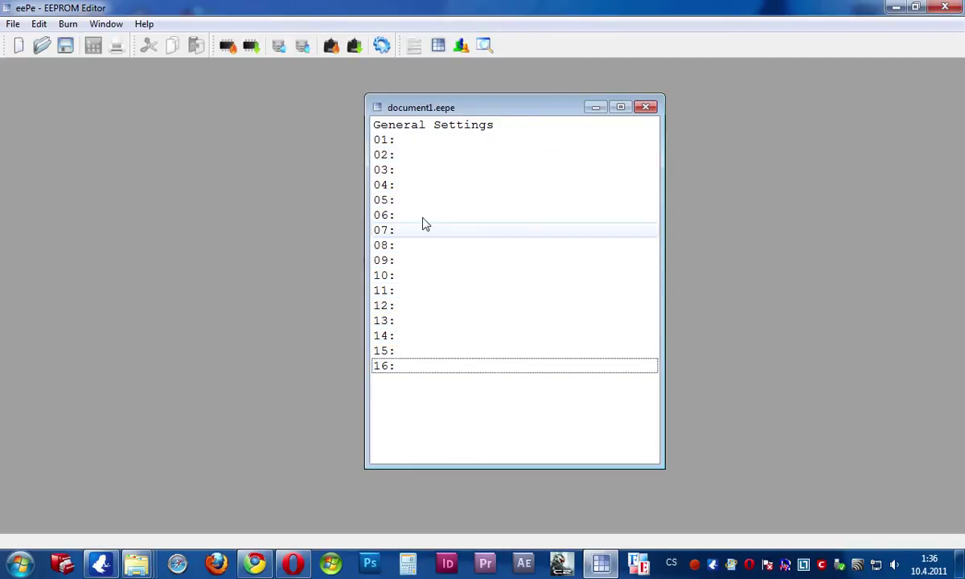
left_click(425, 145)
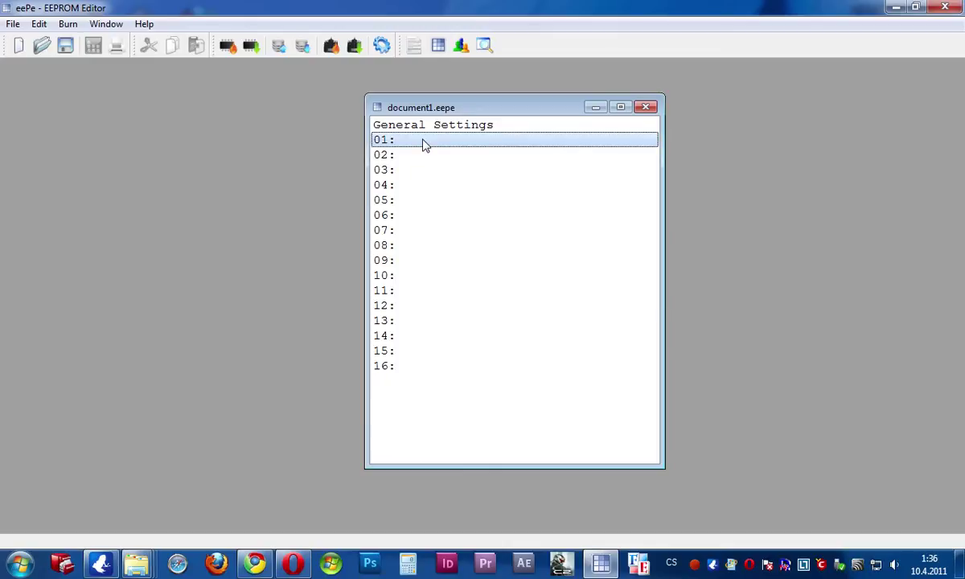
Step: Open MODEL01 from slot 01 in the model editor and view the Heli through Limits tabs
double_click(426, 145)
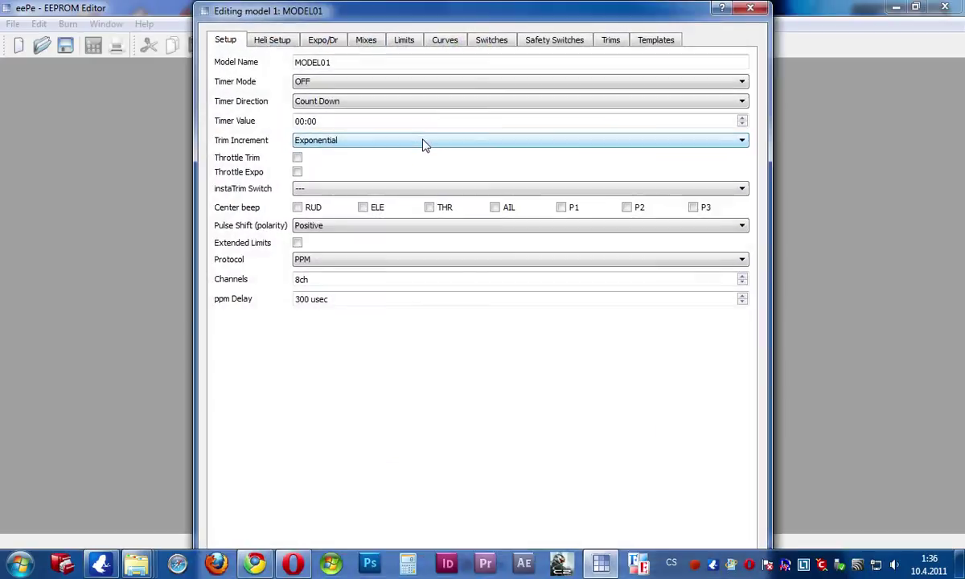
left_click_drag(344, 6, 352, 29)
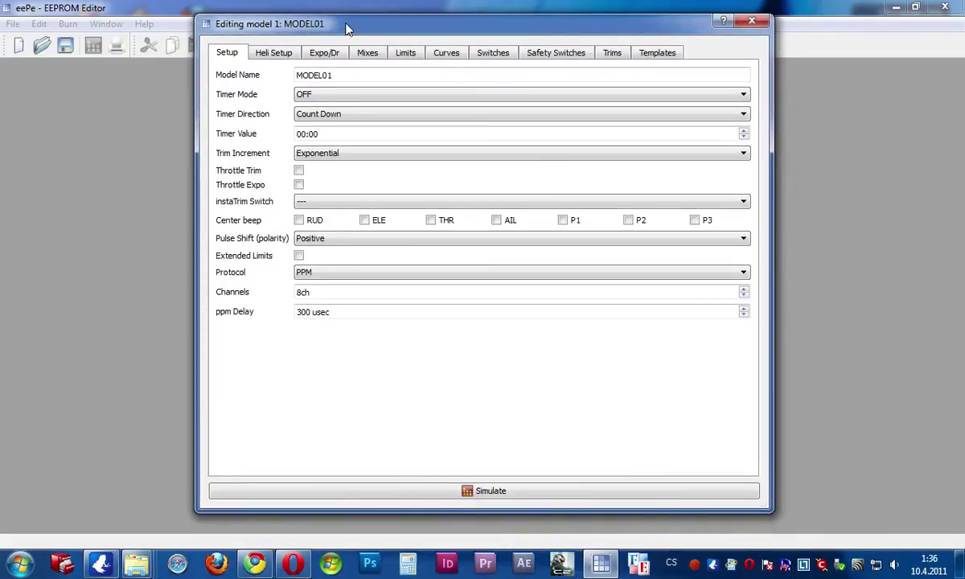
left_click(275, 56)
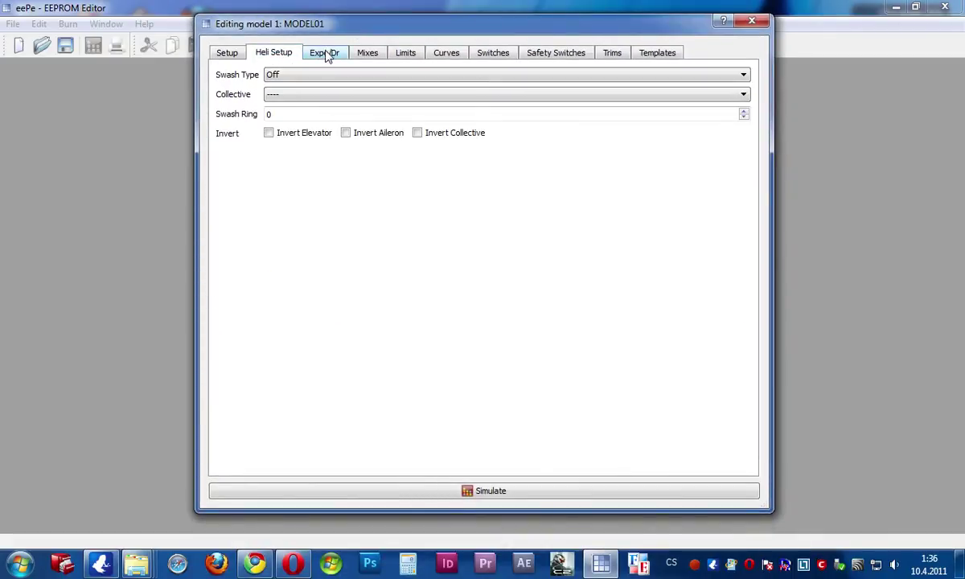
left_click(330, 57)
left_click(368, 55)
left_click(404, 55)
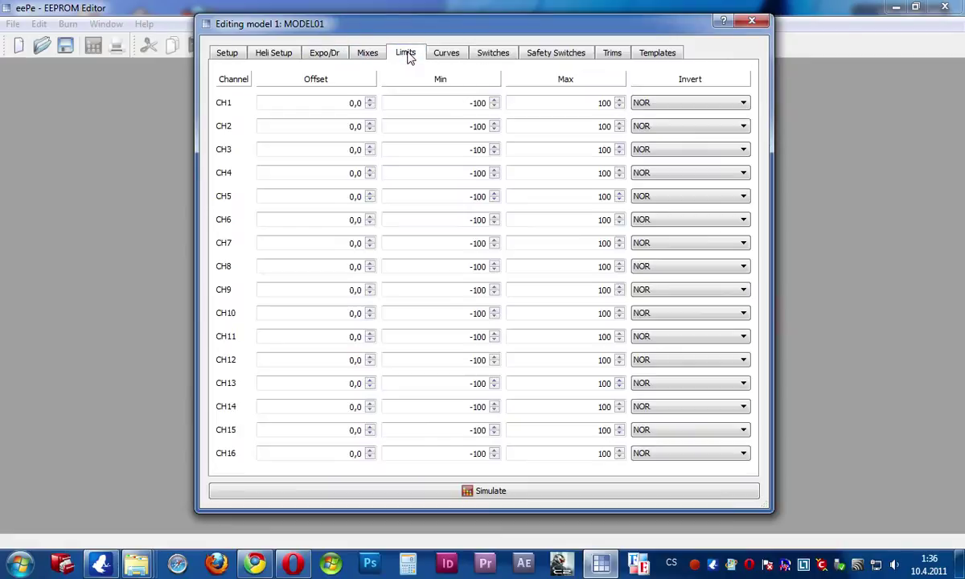
Step: Review the Curves, Switches, Safety, Trims and Templates tabs, finishing on MODEL01's Mixes
left_click(447, 55)
left_click(492, 54)
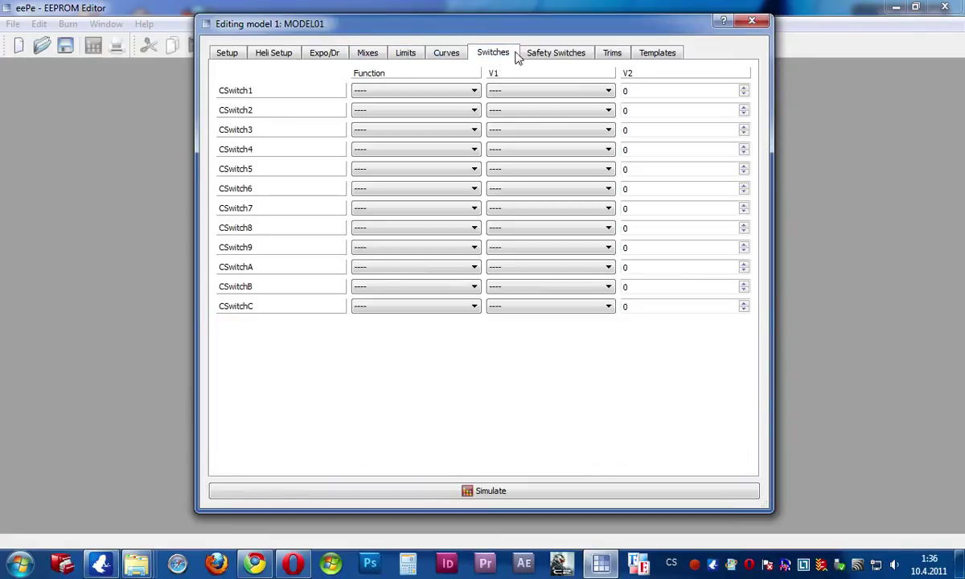
left_click(553, 53)
left_click(614, 54)
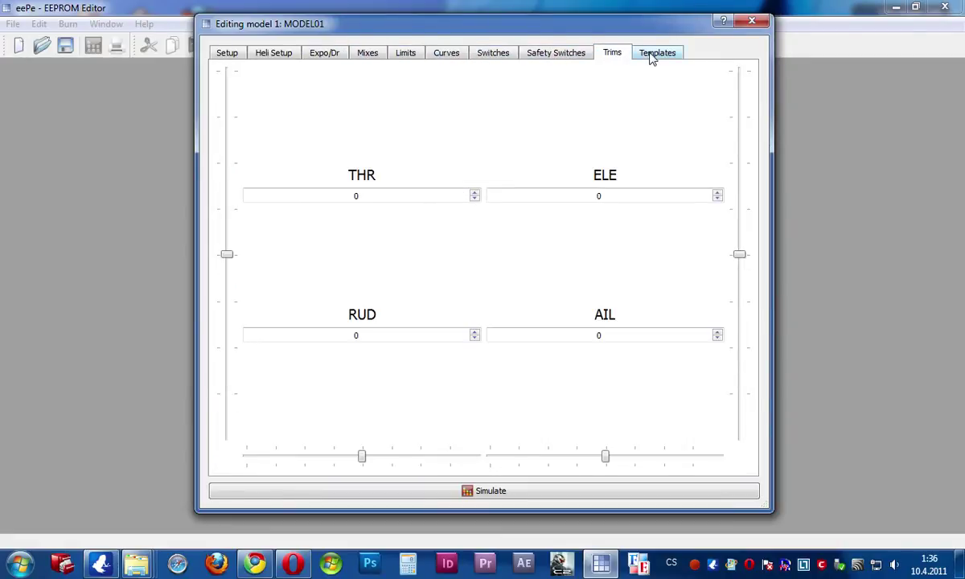
left_click(651, 57)
left_click(225, 53)
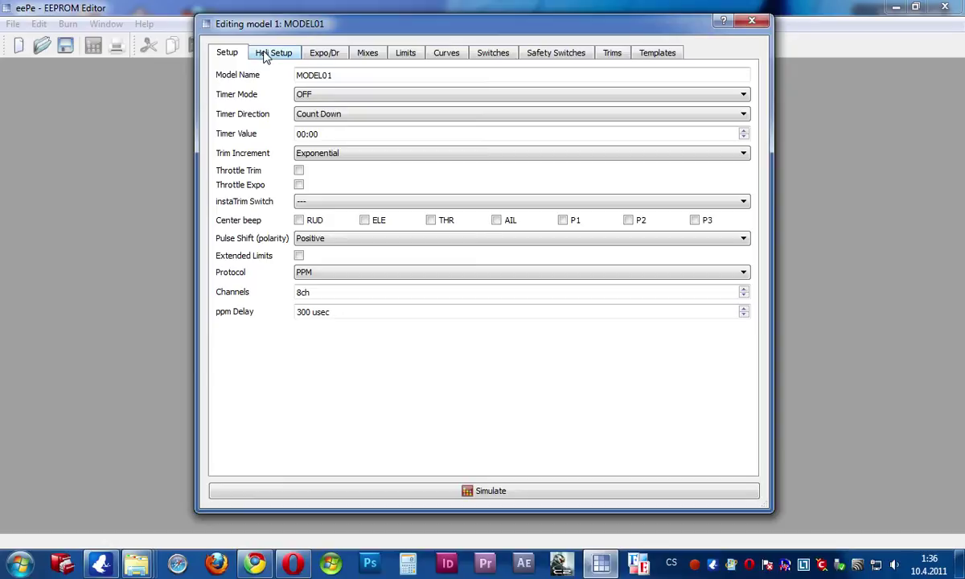
left_click(266, 58)
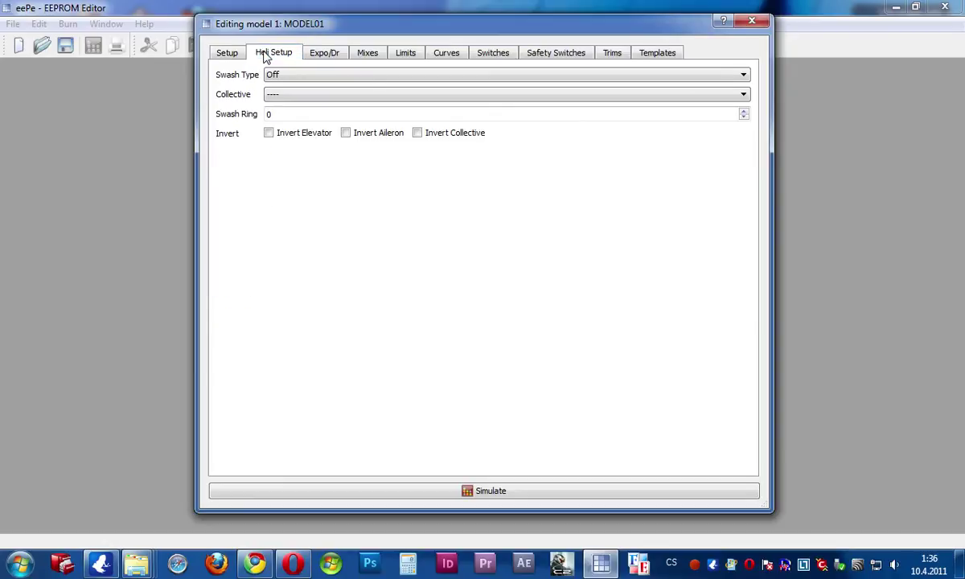
left_click(310, 56)
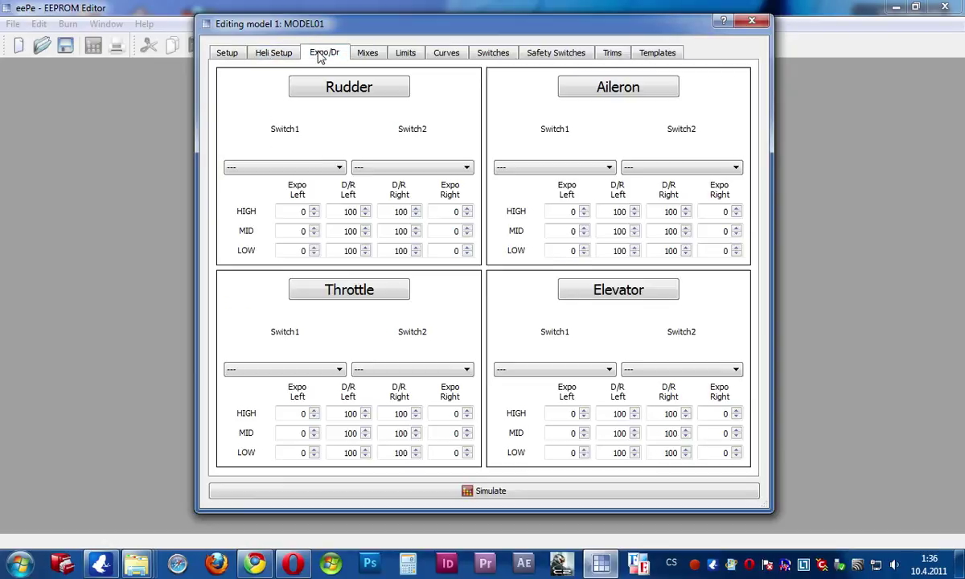
left_click(369, 56)
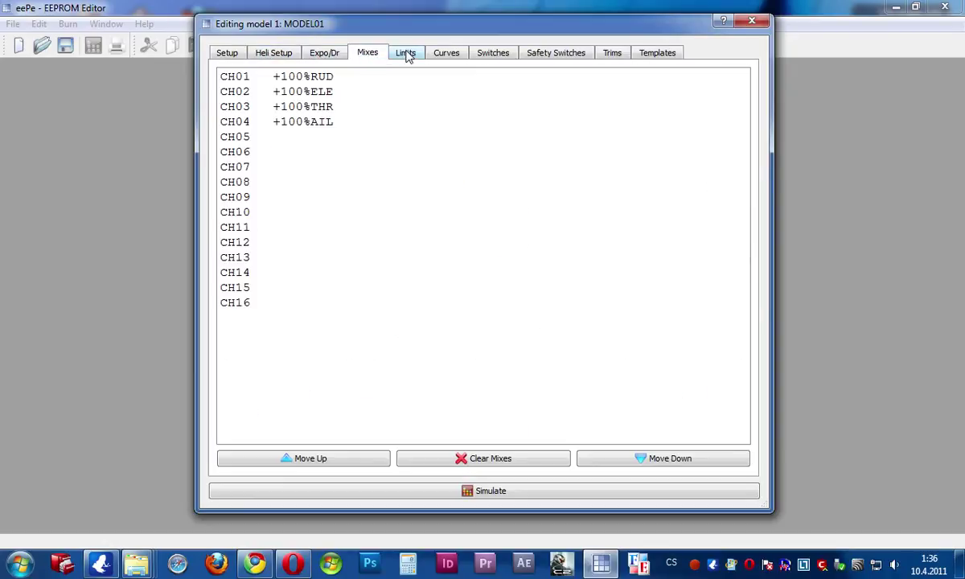
Step: Add an empty +100% RUD mix on CH05, cancel its dialog, and launch the MODEL01 simulator
double_click(252, 138)
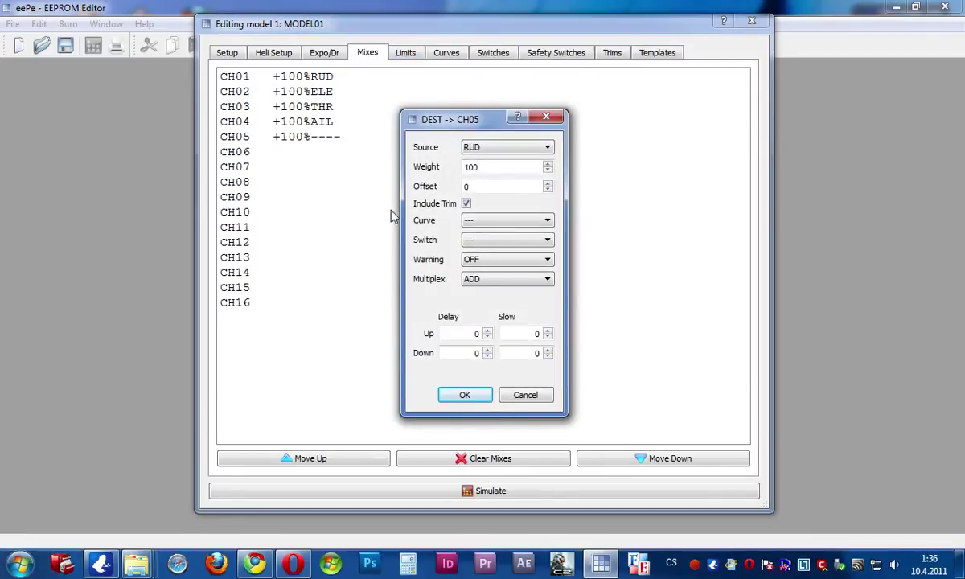
left_click(549, 147)
left_click(548, 147)
left_click(525, 395)
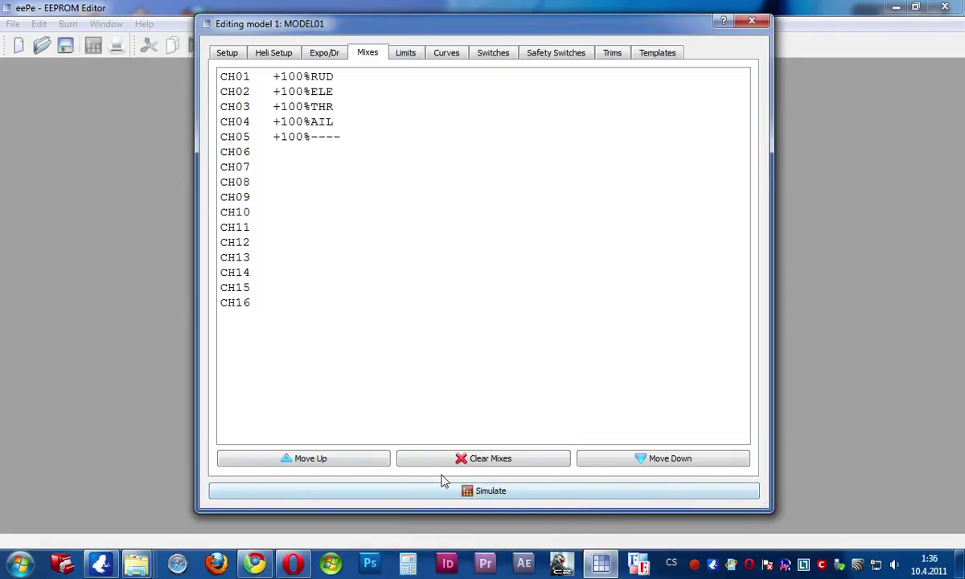
left_click(506, 497)
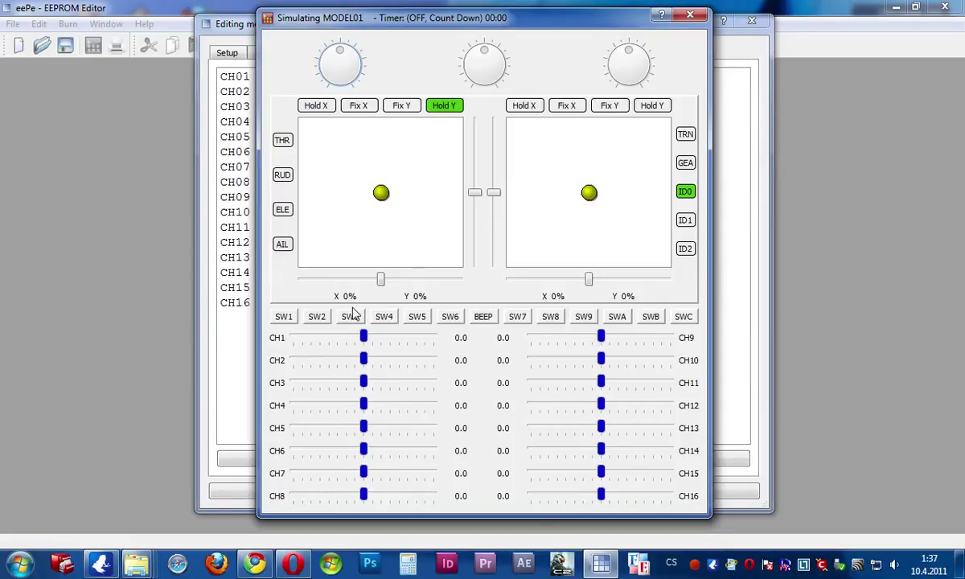
Step: Move the left and right simulator sticks to test channel outputs, then close the simulator
left_click_drag(380, 192, 379, 162)
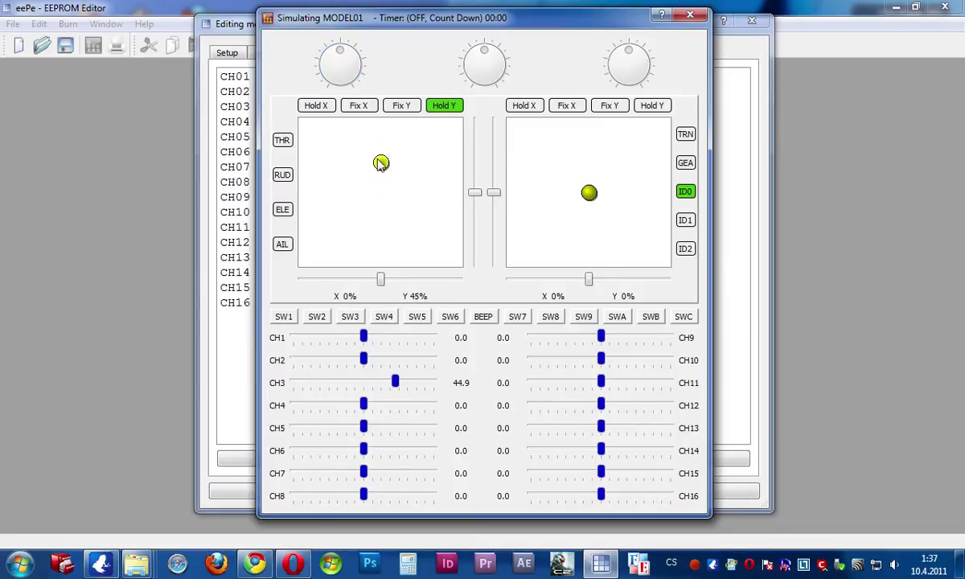
left_click_drag(588, 192, 555, 201)
left_click_drag(381, 162, 382, 140)
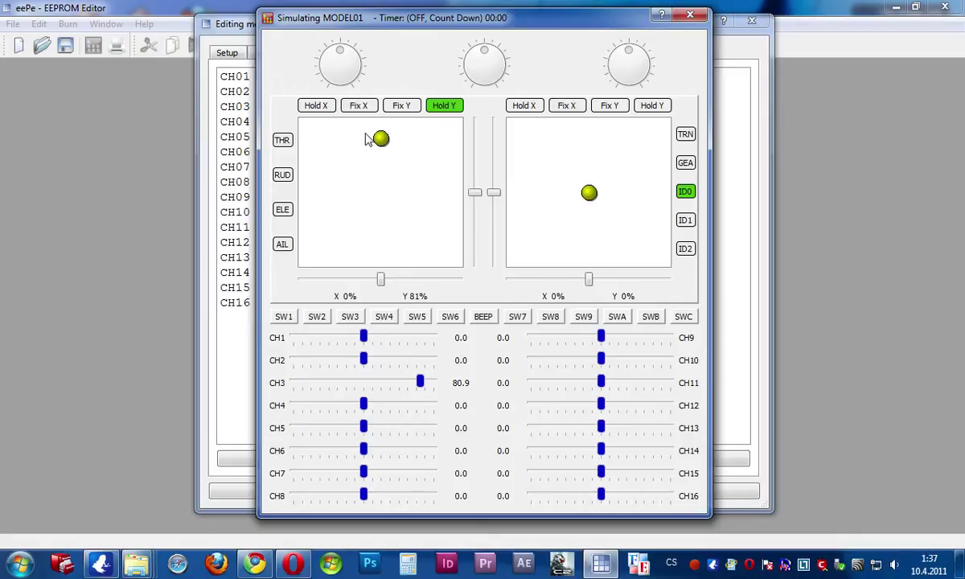
mouse_move(381, 144)
left_mouse_down()
mouse_move(381, 241)
mouse_move(384, 143)
left_mouse_up()
left_click(691, 16)
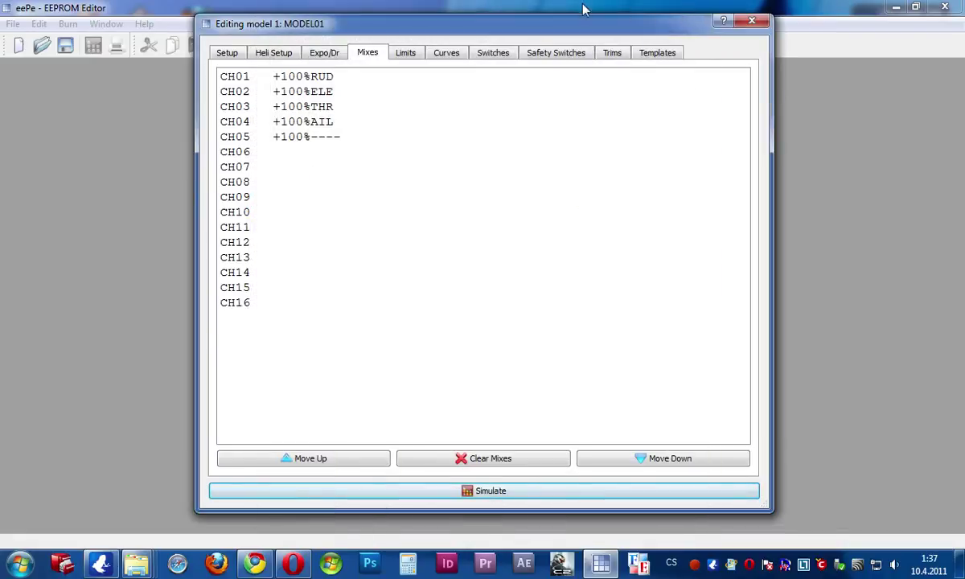
Step: Close the MODEL01 editor and move the document1.eepe window to the left
left_click(752, 20)
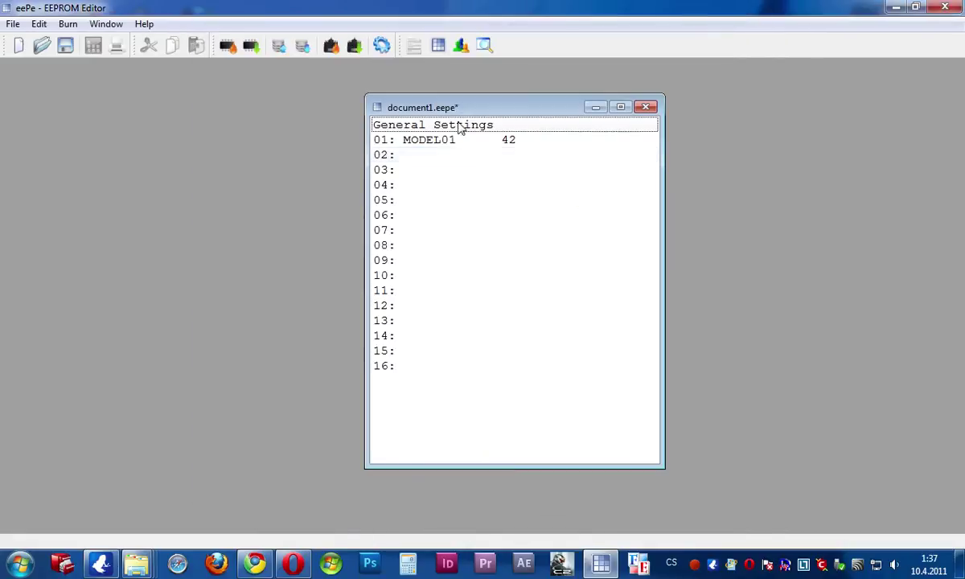
left_click_drag(509, 109, 474, 131)
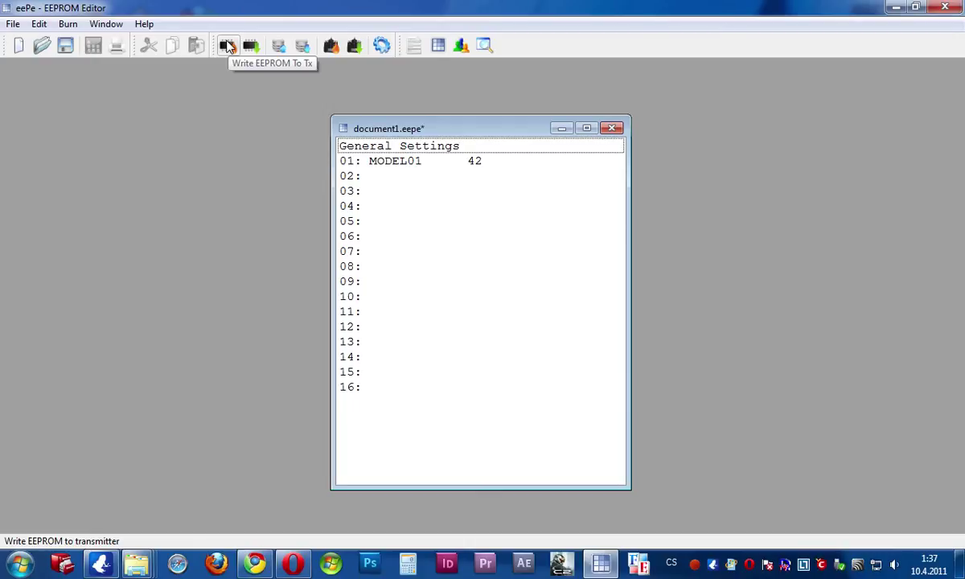
left_click_drag(511, 130, 260, 136)
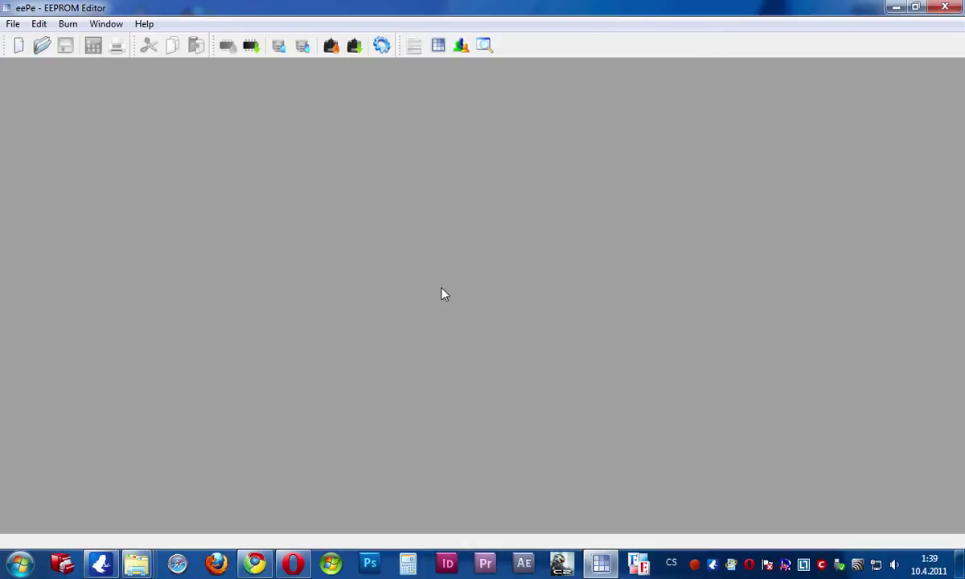
Step: Create a new blank document2.eepe and place it in the workspace
left_click(19, 45)
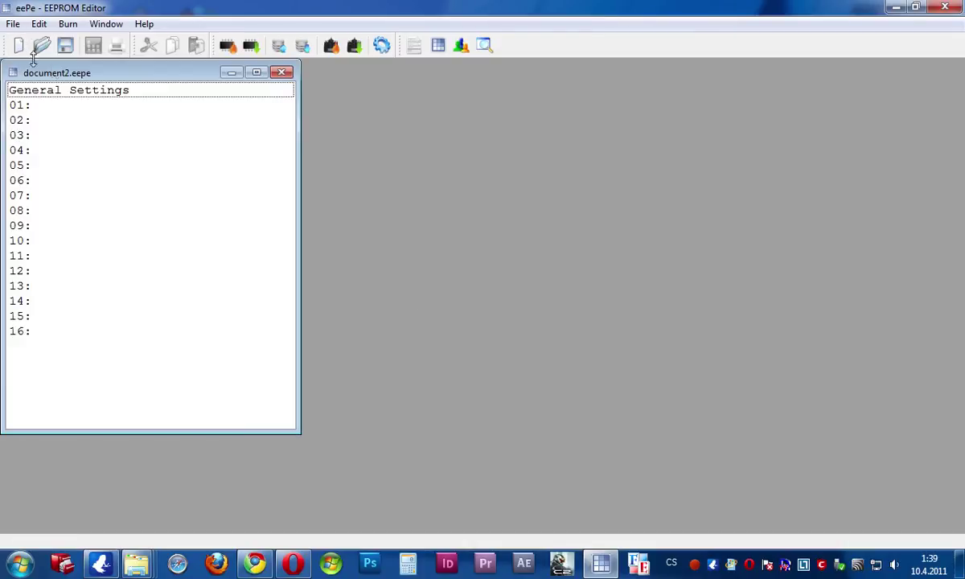
left_click_drag(122, 75, 186, 105)
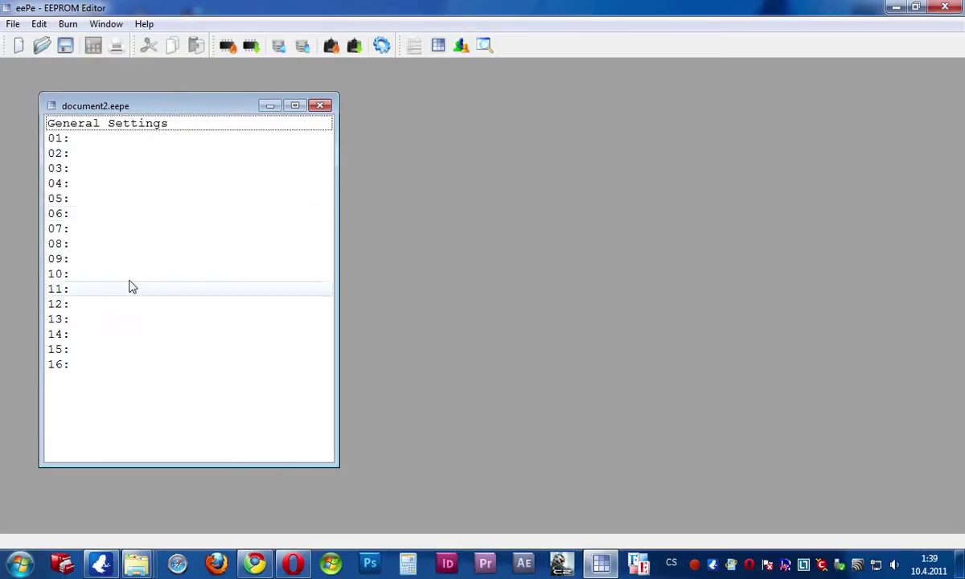
left_click_drag(171, 103, 198, 107)
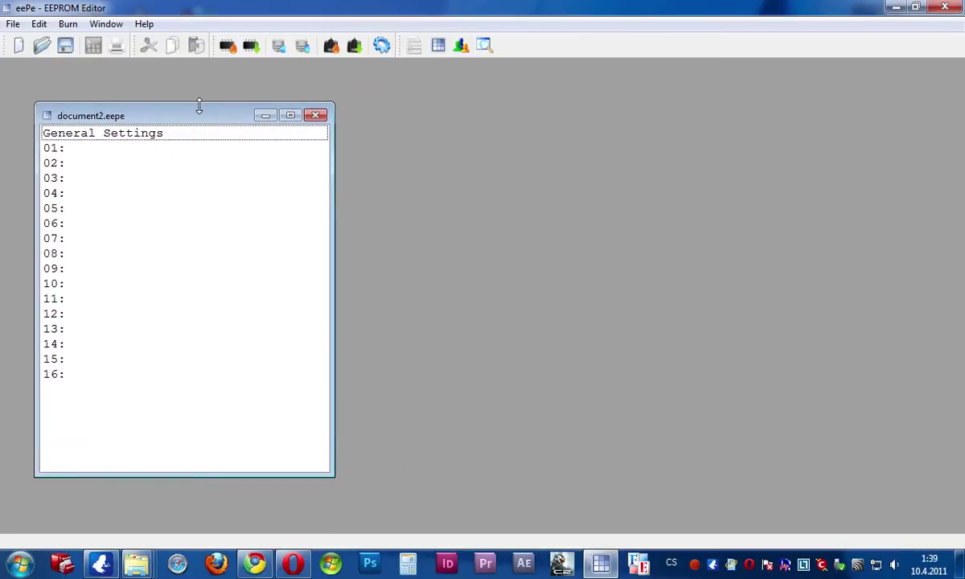
Step: Open the er9x first-attempt EEPROM backup and place it beside document2
left_click(41, 45)
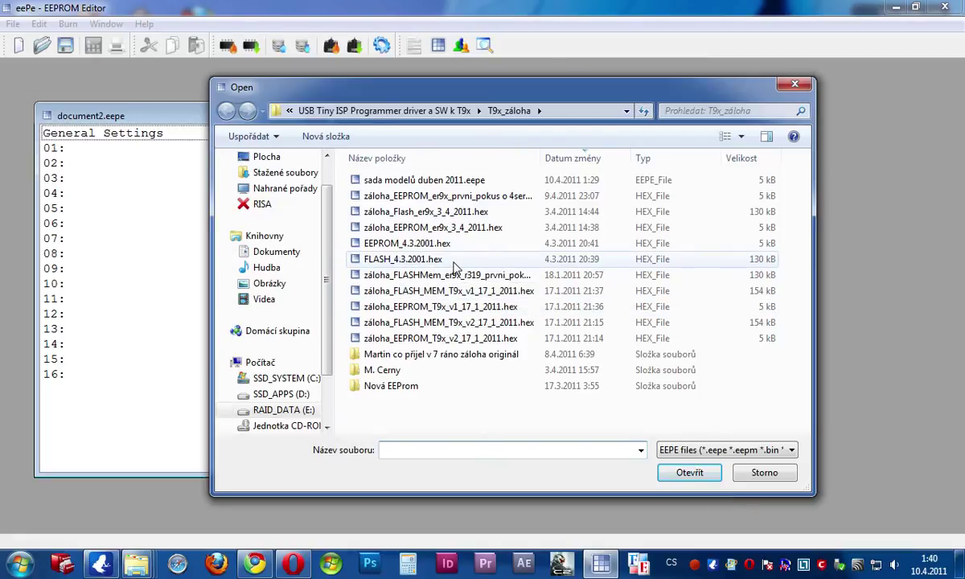
left_click(475, 198)
double_click(475, 198)
left_click_drag(418, 68, 430, 113)
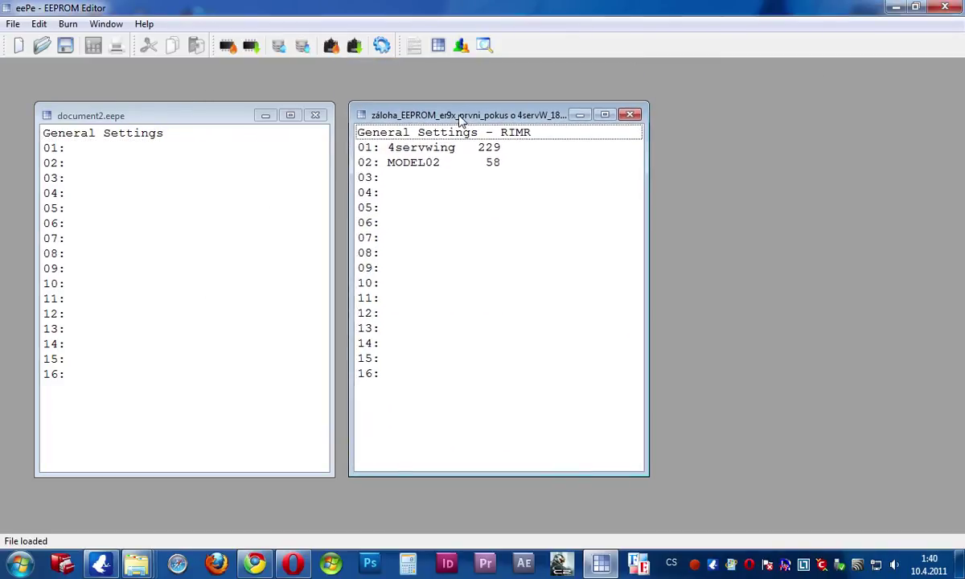
Step: Open the záloha_EEPROM_er9x_3_4_2011.hex backup and line up all three windows side by side
left_click(41, 45)
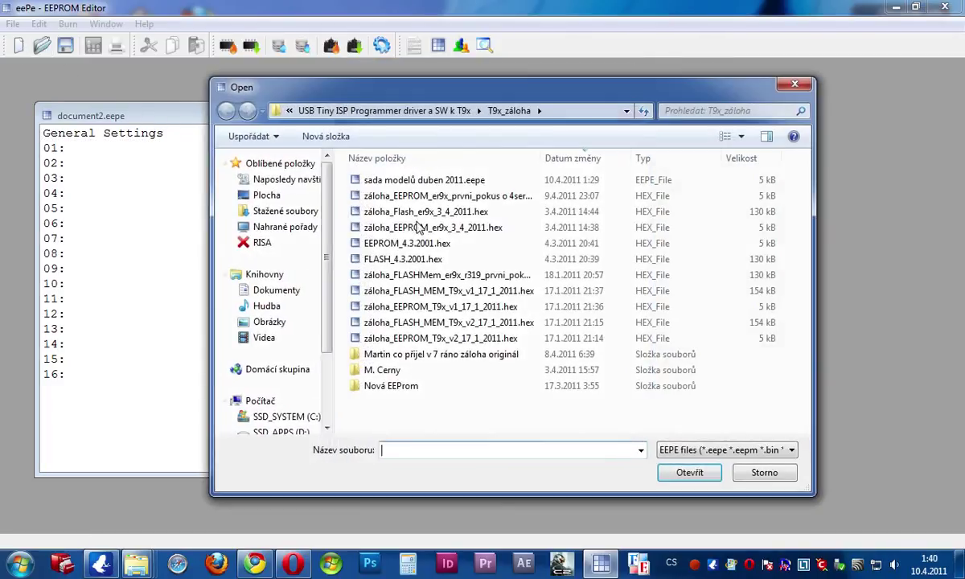
double_click(528, 233)
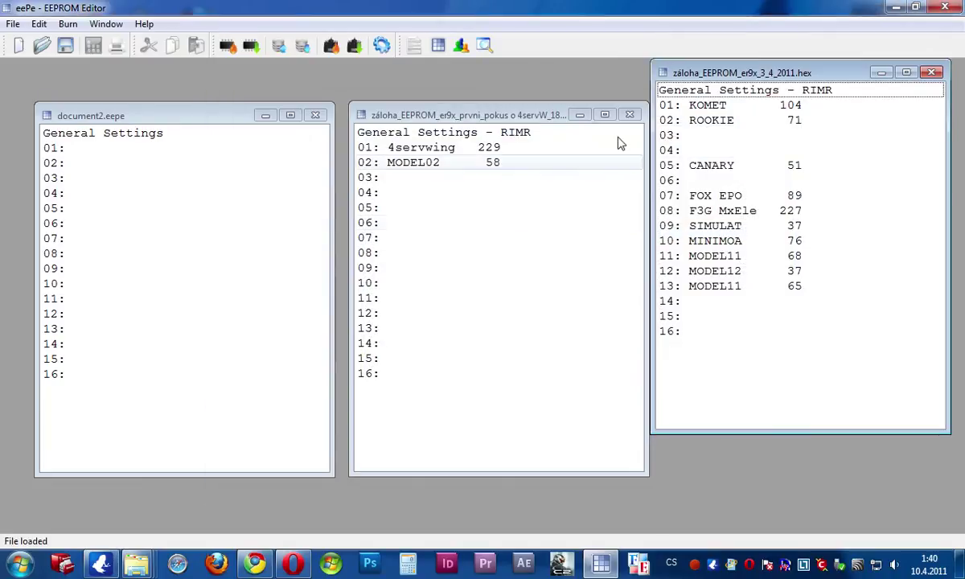
left_click_drag(732, 80, 740, 121)
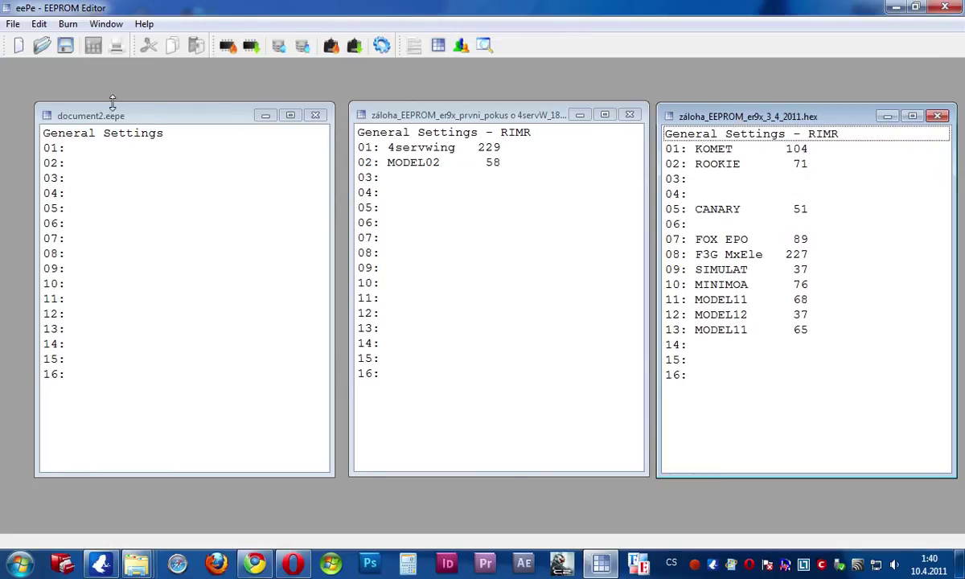
mouse_move(206, 121)
left_mouse_down()
mouse_move(188, 105)
mouse_move(184, 114)
mouse_move(196, 114)
mouse_move(187, 113)
mouse_move(194, 107)
mouse_move(198, 118)
left_mouse_up()
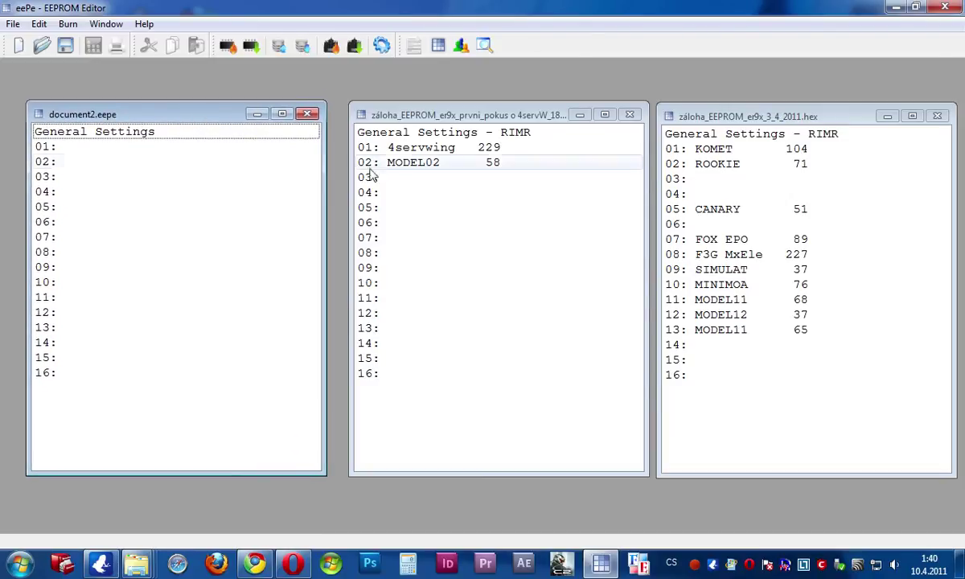
Step: Copy 4servwing from the first backup into slot 01 of document2
left_click(424, 152)
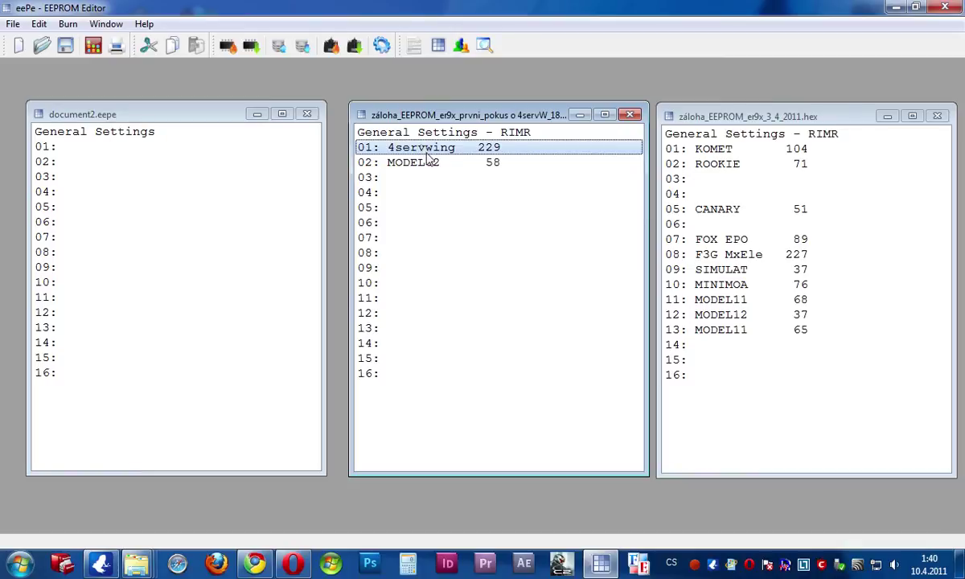
left_click(858, 123)
left_click(728, 164)
left_click(720, 149)
left_click(729, 164)
left_click(738, 256)
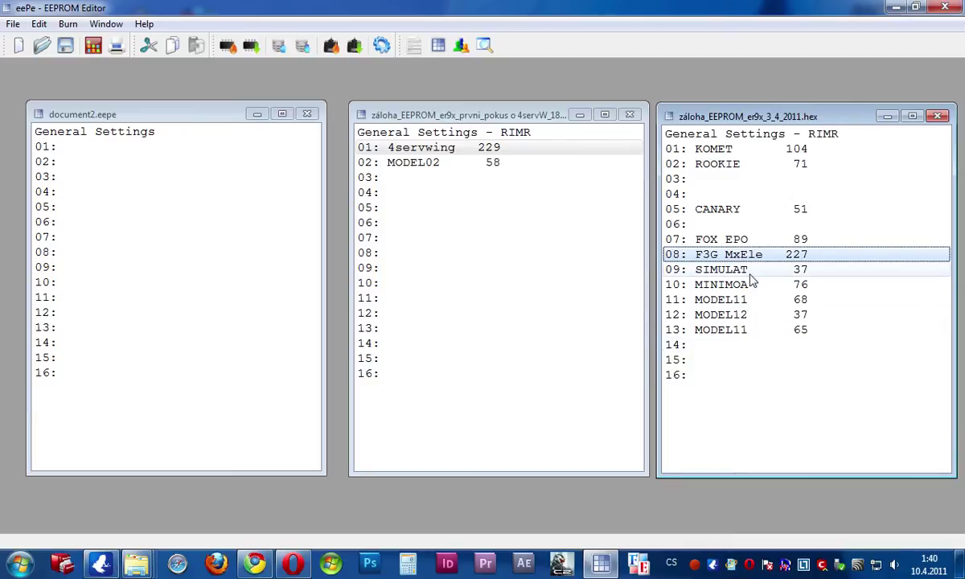
left_click(768, 288)
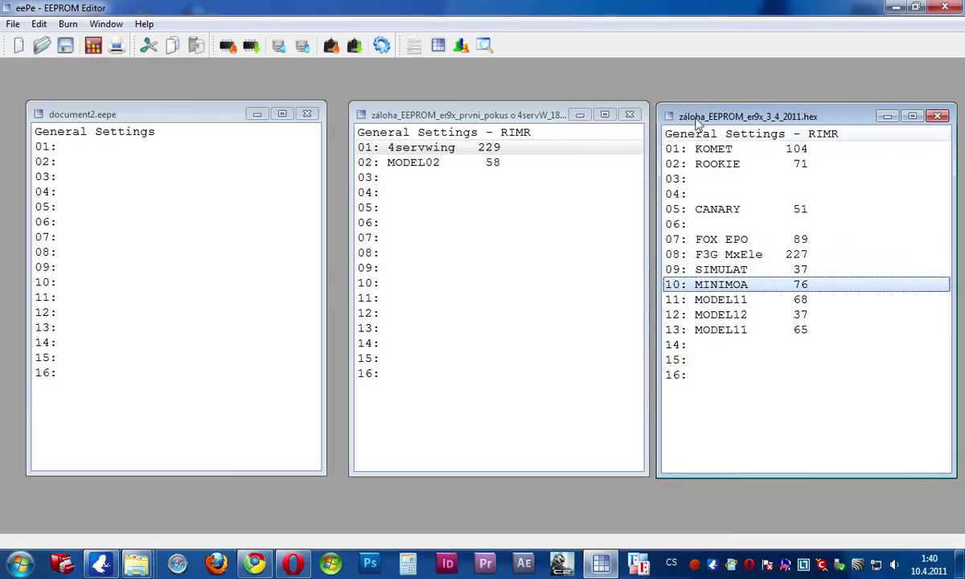
left_click(500, 117)
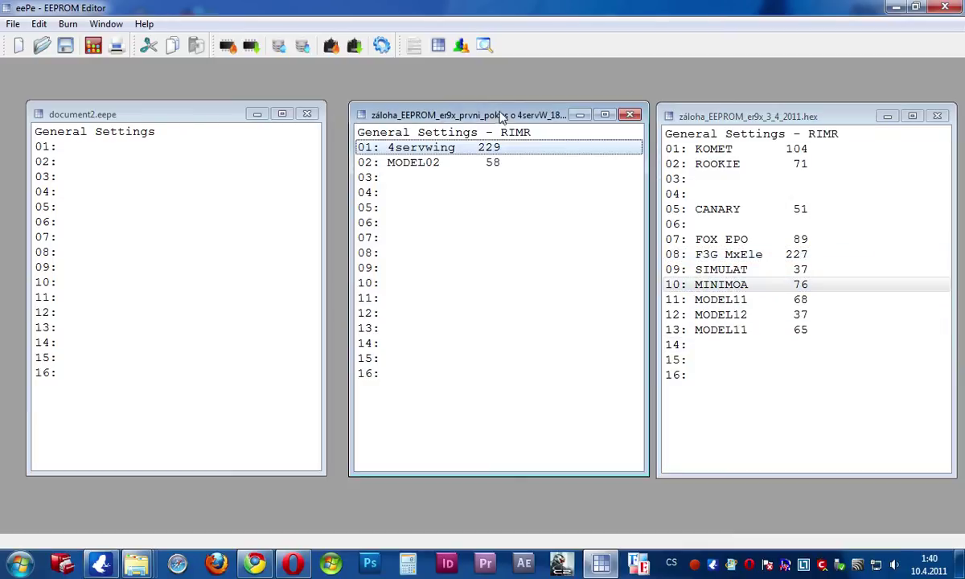
left_click_drag(452, 155, 88, 154)
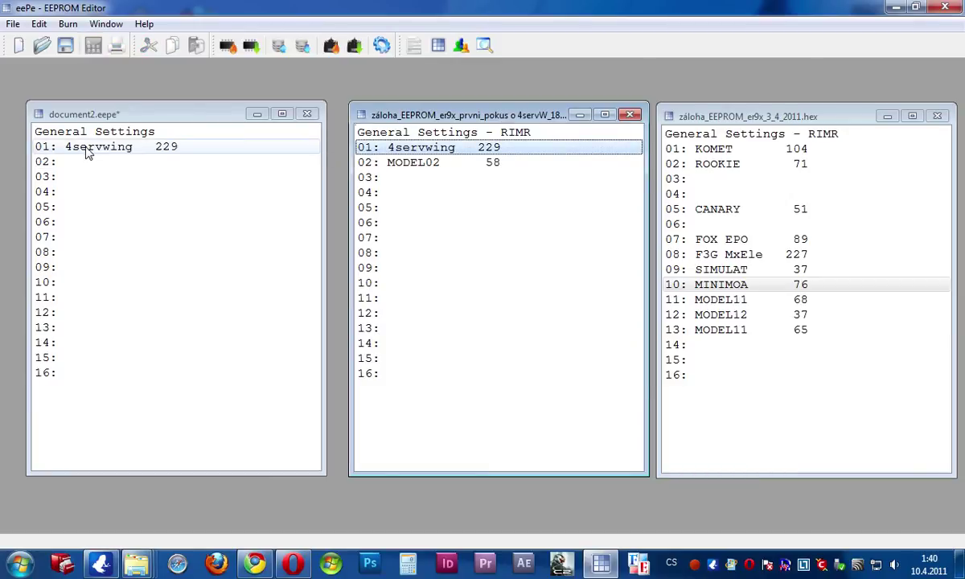
Step: Copy KOMET, ROOKIE, CANARY and MINIMOA from the second backup into document2 slots 02–05
left_click(695, 115)
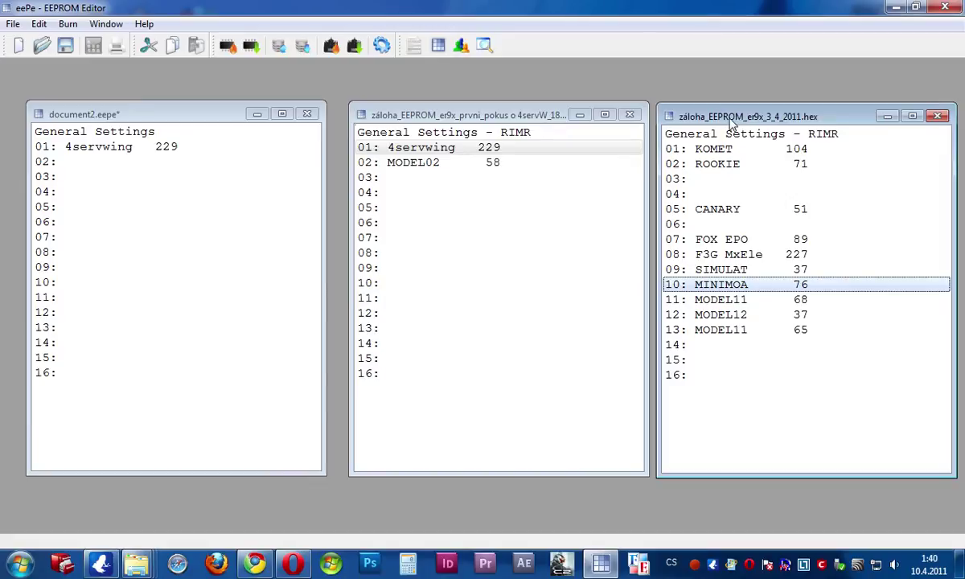
left_click(720, 153)
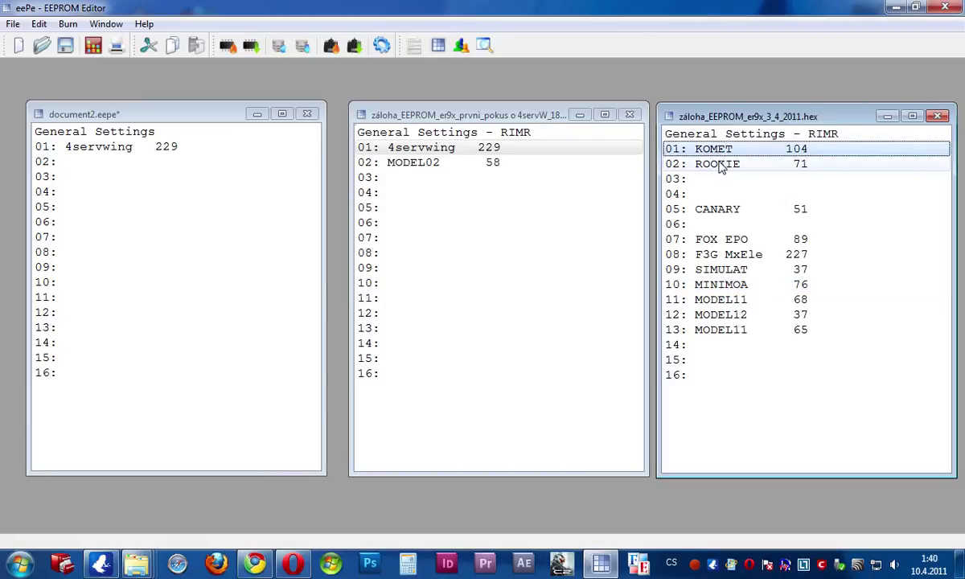
left_click(698, 164, "ctrl")
left_click(739, 211, "ctrl")
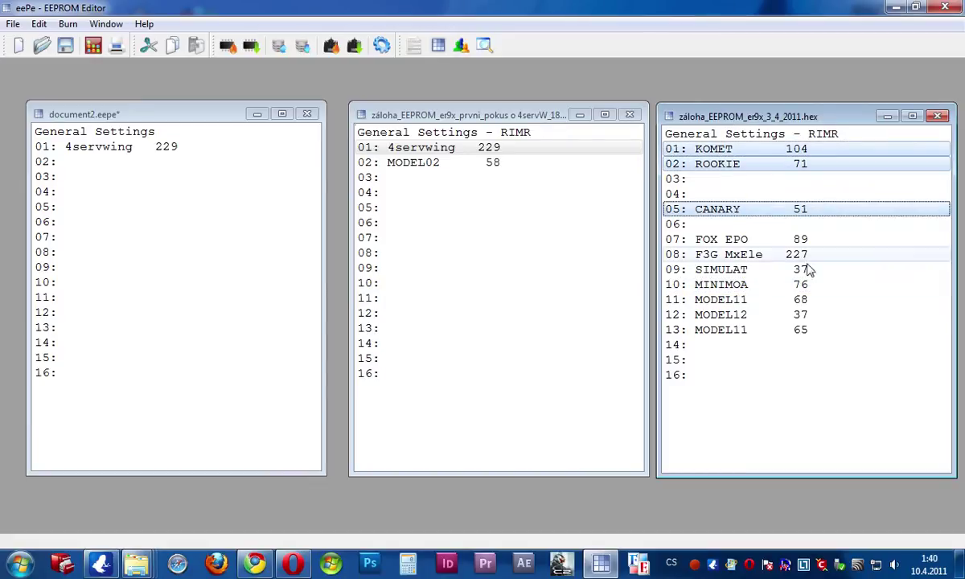
left_click(743, 285, "ctrl")
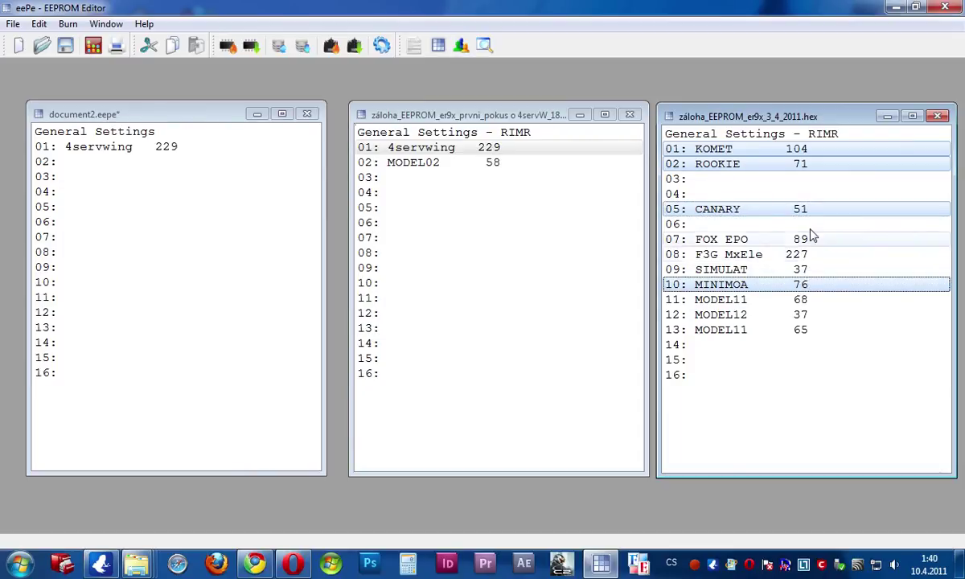
left_click_drag(769, 150, 115, 170)
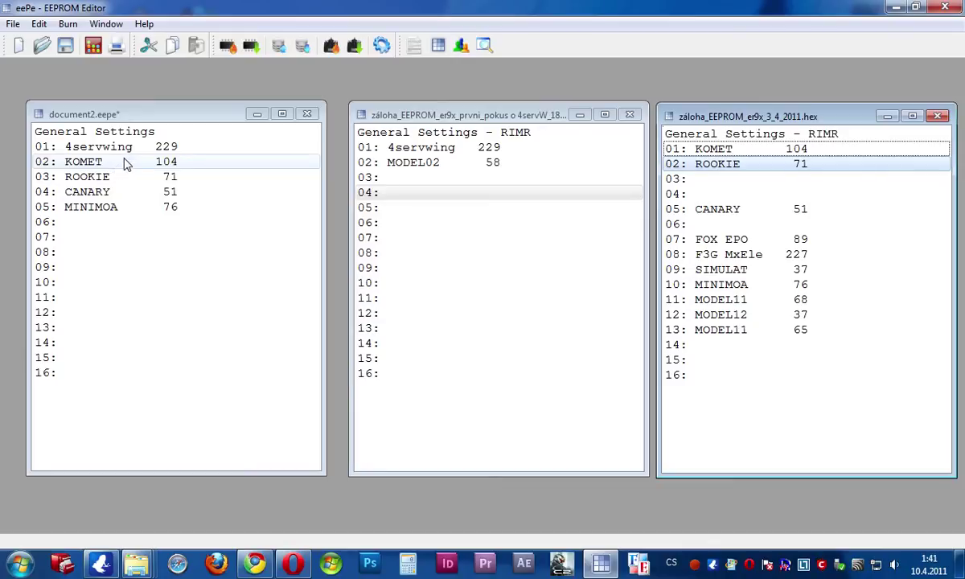
left_click(172, 113)
mouse_move(174, 116)
left_mouse_down()
mouse_move(162, 108)
mouse_move(177, 101)
left_mouse_up()
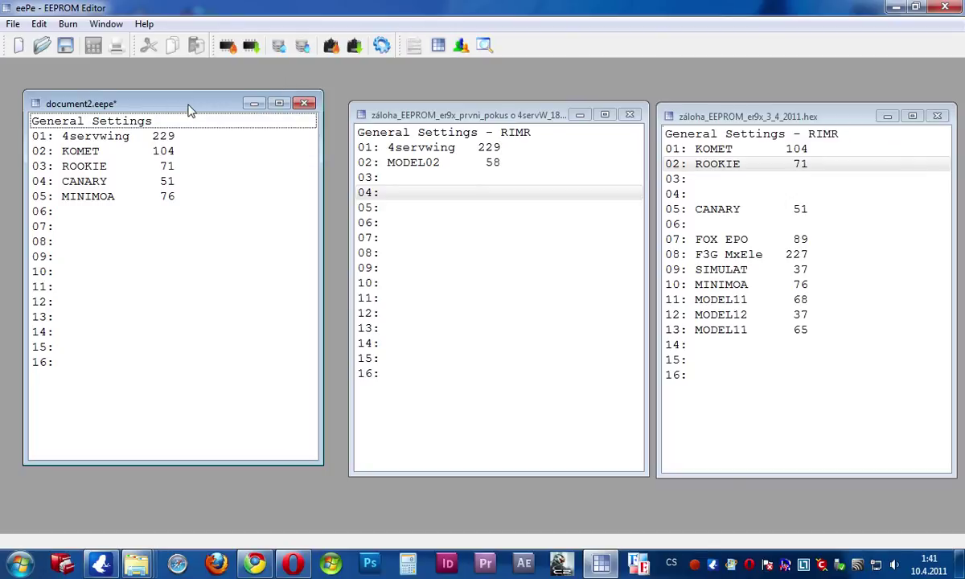
left_click_drag(185, 110, 189, 115)
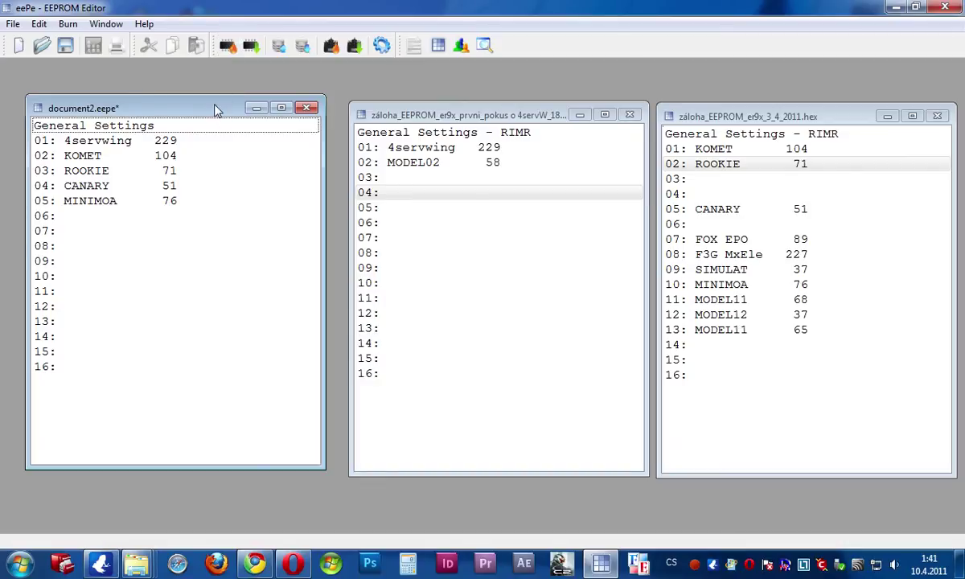
left_click_drag(216, 111, 215, 117)
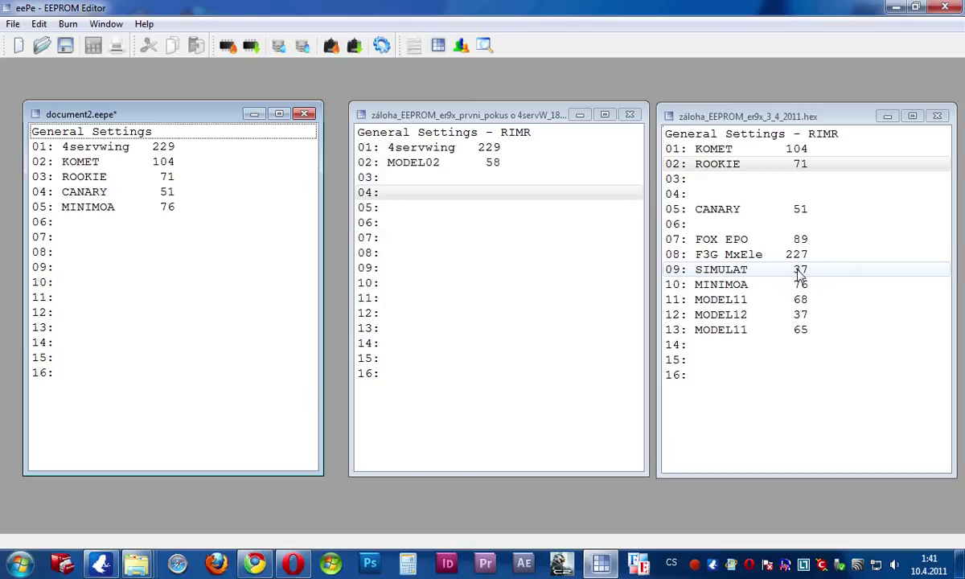
left_click_drag(493, 117, 477, 119)
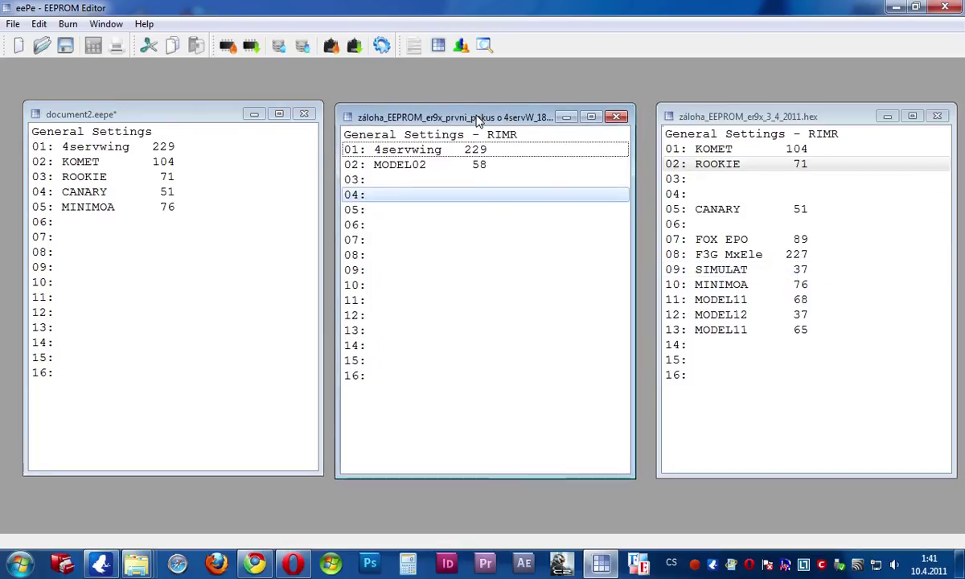